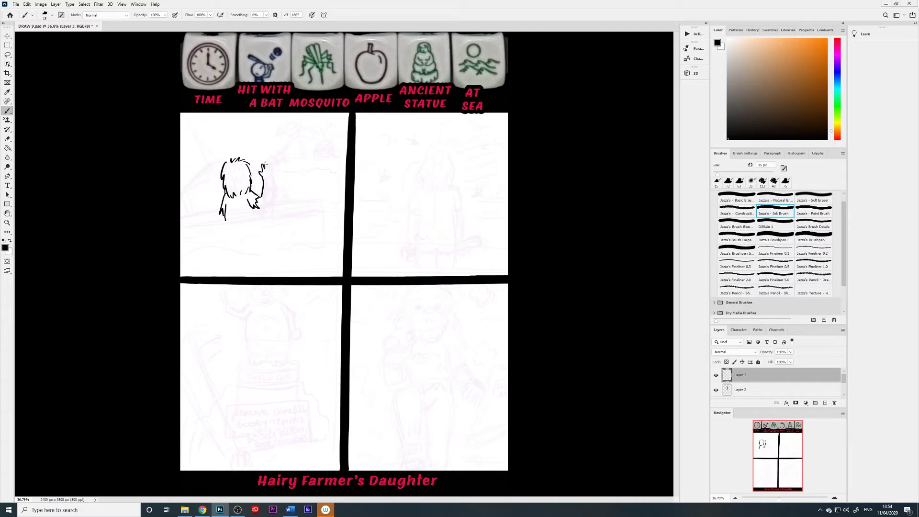
Step: Ink the figure's raised arm and hand in the first comic panel and fill in strands of hair on the head
mouse_move(265, 166)
mouse_down()
mouse_move(274, 190)
mouse_move(267, 203)
mouse_move(265, 187)
mouse_up()
drag(259, 208, 263, 216)
drag(226, 175, 239, 191)
drag(234, 162, 244, 172)
drag(239, 164, 245, 188)
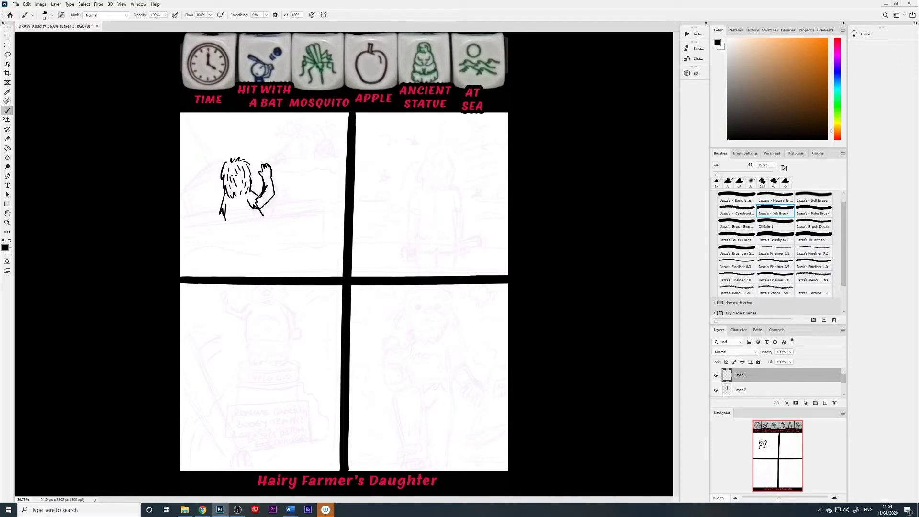
Step: Ink the telescope the figure holds up to the face in the first panel
drag(253, 169, 262, 168)
drag(263, 165, 283, 156)
drag(249, 172, 280, 154)
Step: Ink the sail and boat hull around the figure, with wavy sea lines below the boat
mouse_move(187, 116)
mouse_down()
mouse_move(219, 164)
mouse_move(179, 197)
mouse_move(186, 221)
mouse_move(184, 195)
mouse_move(190, 224)
mouse_move(322, 204)
mouse_up()
mouse_move(266, 211)
mouse_down()
mouse_move(323, 201)
mouse_move(321, 235)
mouse_up()
mouse_move(185, 253)
mouse_down()
mouse_move(212, 242)
mouse_move(277, 246)
mouse_move(339, 220)
mouse_up()
drag(236, 264, 334, 254)
Step: Ink the distant island with its rocky cave, shoreline and palm trees, and hatch the cave mouth
mouse_move(282, 173)
mouse_down()
mouse_move(336, 172)
mouse_move(289, 158)
mouse_move(307, 137)
mouse_move(344, 136)
mouse_up()
mouse_move(335, 174)
mouse_down()
mouse_move(345, 174)
mouse_move(325, 147)
mouse_move(340, 143)
mouse_move(335, 157)
mouse_move(313, 157)
mouse_move(313, 144)
mouse_up()
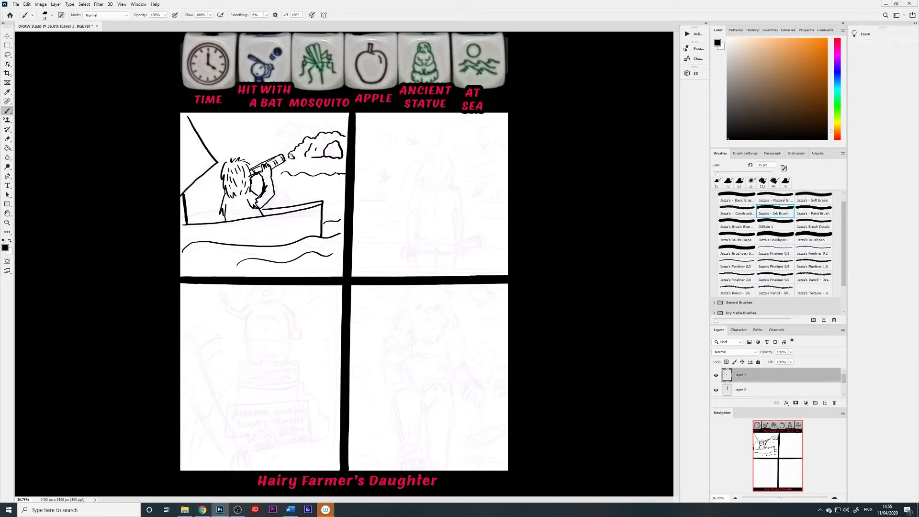
mouse_move(291, 156)
mouse_down()
mouse_move(283, 132)
mouse_move(267, 145)
mouse_move(284, 139)
mouse_move(284, 129)
mouse_move(302, 131)
mouse_move(280, 129)
mouse_move(286, 151)
mouse_up()
drag(285, 150, 287, 154)
drag(286, 126, 297, 124)
mouse_move(313, 133)
mouse_down()
mouse_move(330, 126)
mouse_move(348, 134)
mouse_move(305, 135)
mouse_move(313, 127)
mouse_up()
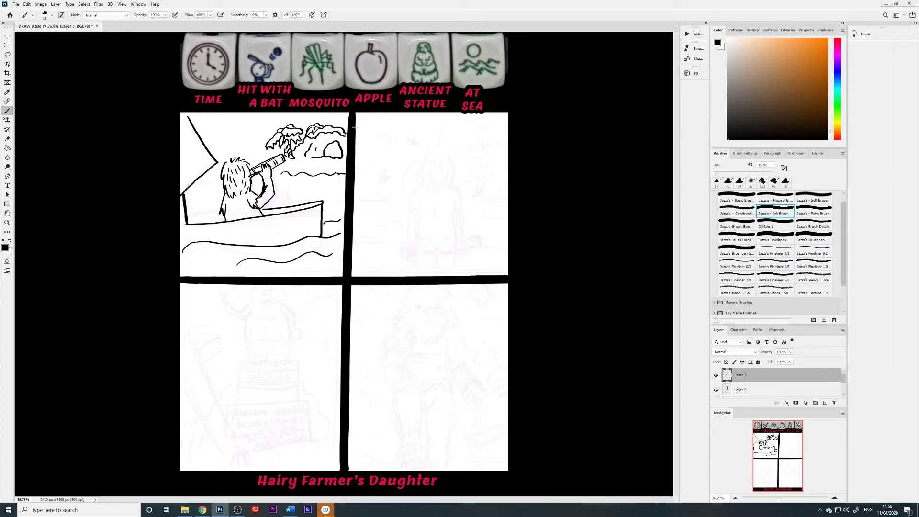
mouse_move(325, 153)
mouse_down()
mouse_move(343, 154)
mouse_move(309, 163)
mouse_move(342, 162)
mouse_up()
mouse_move(261, 145)
mouse_down()
mouse_move(262, 156)
mouse_move(254, 132)
mouse_move(271, 134)
mouse_move(259, 151)
mouse_up()
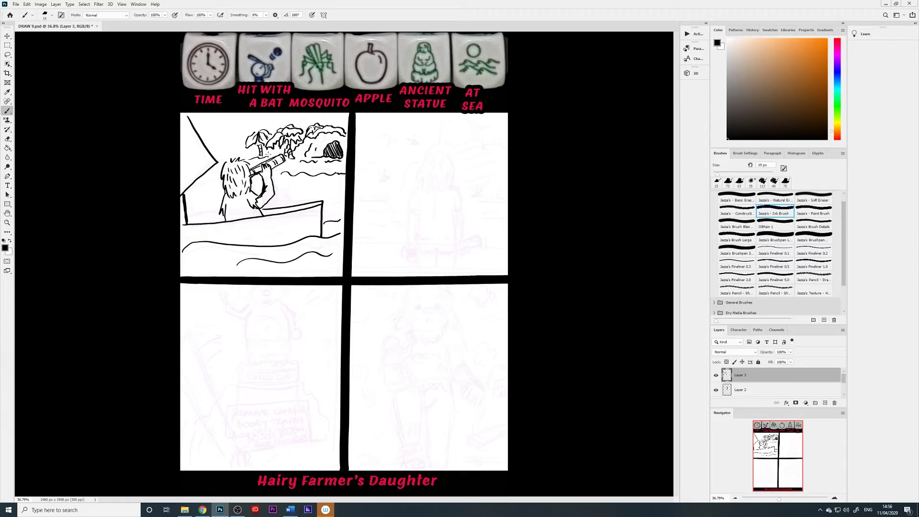
drag(273, 156, 276, 150)
Step: Detail the first panel with extra waves and clouds, plus plank lines and hatching on the boat and sail
drag(293, 187, 342, 195)
mouse_move(186, 211)
mouse_down()
mouse_move(219, 207)
mouse_move(186, 215)
mouse_move(219, 220)
mouse_up()
mouse_move(218, 208)
mouse_down()
mouse_move(224, 216)
mouse_move(200, 233)
mouse_move(312, 214)
mouse_up()
drag(184, 243, 316, 222)
mouse_move(183, 170)
mouse_down()
mouse_move(196, 149)
mouse_move(219, 169)
mouse_move(221, 196)
mouse_move(303, 195)
mouse_move(263, 174)
mouse_up()
mouse_move(209, 152)
mouse_down()
mouse_move(249, 147)
mouse_move(216, 131)
mouse_move(228, 127)
mouse_move(211, 129)
mouse_move(274, 127)
mouse_move(243, 122)
mouse_move(247, 129)
mouse_move(229, 141)
mouse_up()
Step: Ink the shaggy head seen from behind in the second panel, with three mosquitoes around it
mouse_move(432, 157)
mouse_down()
mouse_move(421, 181)
mouse_move(434, 188)
mouse_move(452, 154)
mouse_move(455, 165)
mouse_move(454, 189)
mouse_move(434, 192)
mouse_up()
mouse_move(440, 183)
mouse_down()
mouse_move(449, 191)
mouse_move(431, 176)
mouse_move(451, 183)
mouse_up()
mouse_move(391, 140)
mouse_down()
mouse_move(389, 172)
mouse_move(396, 164)
mouse_move(396, 173)
mouse_up()
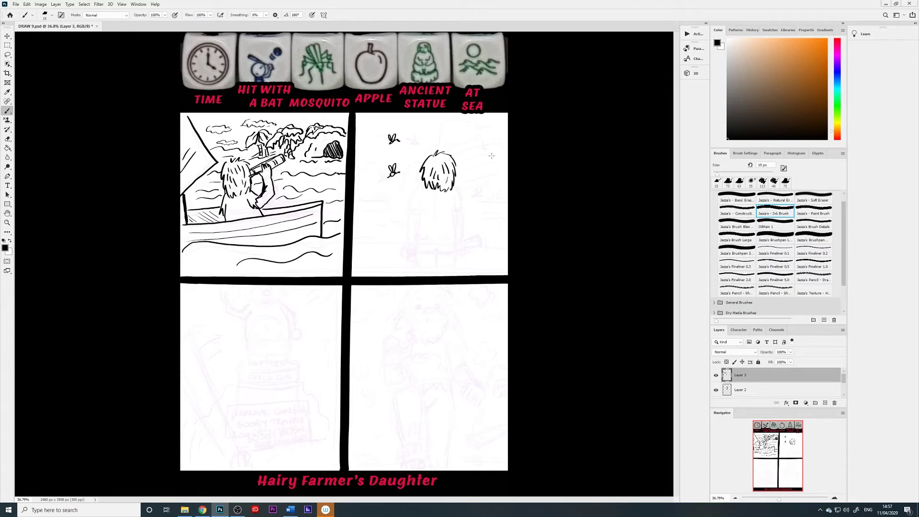
mouse_move(480, 192)
mouse_down()
mouse_move(484, 184)
mouse_move(485, 199)
mouse_up()
Step: Ink the figure's ragged shirt, arms and trousers in the second panel, with a bat held in one hand
mouse_move(422, 187)
mouse_down()
mouse_move(410, 210)
mouse_move(418, 214)
mouse_move(424, 203)
mouse_move(417, 246)
mouse_move(455, 241)
mouse_move(454, 199)
mouse_move(460, 216)
mouse_move(465, 205)
mouse_move(456, 195)
mouse_up()
mouse_move(433, 207)
mouse_down()
mouse_move(443, 216)
mouse_move(406, 241)
mouse_move(403, 255)
mouse_move(407, 245)
mouse_move(420, 264)
mouse_move(453, 253)
mouse_move(456, 267)
mouse_move(420, 276)
mouse_move(455, 273)
mouse_up()
mouse_move(464, 211)
mouse_down()
mouse_move(464, 255)
mouse_move(475, 243)
mouse_move(461, 243)
mouse_move(482, 238)
mouse_move(484, 246)
mouse_move(455, 247)
mouse_up()
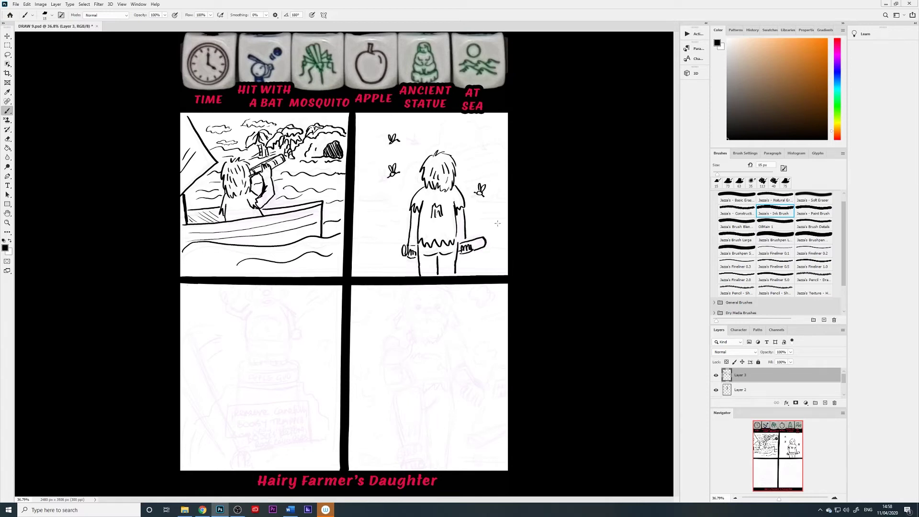
Step: Outline the cave entrance behind the figure in the second panel and fill it with diagonal hatching
mouse_move(402, 187)
mouse_down()
mouse_move(424, 134)
mouse_move(461, 119)
mouse_move(492, 140)
mouse_move(501, 191)
mouse_up()
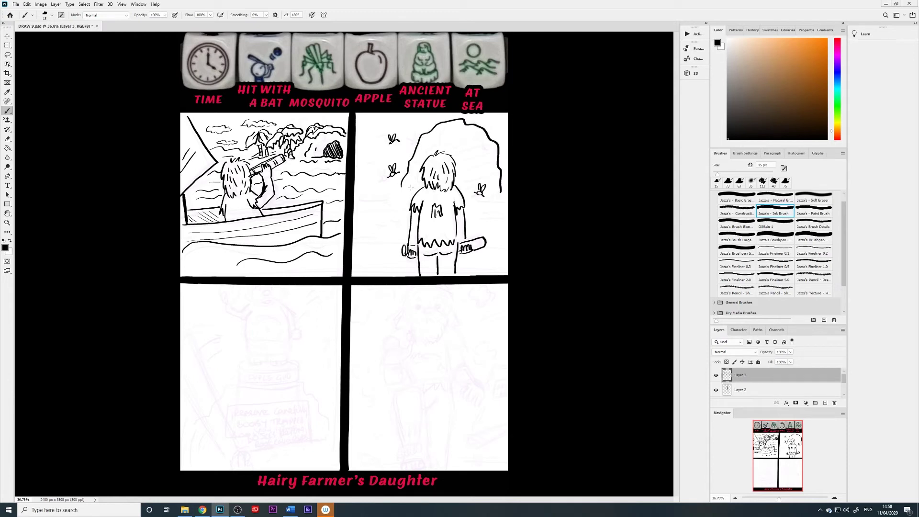
mouse_move(401, 189)
mouse_down()
mouse_move(422, 144)
mouse_move(434, 142)
mouse_move(426, 137)
mouse_move(457, 158)
mouse_move(451, 140)
mouse_move(468, 146)
mouse_move(454, 123)
mouse_move(478, 152)
mouse_move(461, 125)
mouse_move(491, 137)
mouse_up()
mouse_move(455, 181)
mouse_down()
mouse_move(455, 164)
mouse_move(474, 185)
mouse_move(472, 157)
mouse_move(495, 154)
mouse_up()
mouse_move(453, 132)
mouse_down()
mouse_move(497, 188)
mouse_move(491, 194)
mouse_move(504, 158)
mouse_up()
Step: Ink the rock contours beside the cave entrance and the ground line on both sides of the figure
drag(507, 126, 493, 134)
mouse_move(498, 118)
mouse_down()
mouse_move(486, 132)
mouse_move(496, 116)
mouse_up()
drag(491, 123, 508, 109)
mouse_move(368, 161)
mouse_down()
mouse_move(406, 147)
mouse_move(367, 132)
mouse_move(386, 122)
mouse_up()
drag(405, 192, 360, 197)
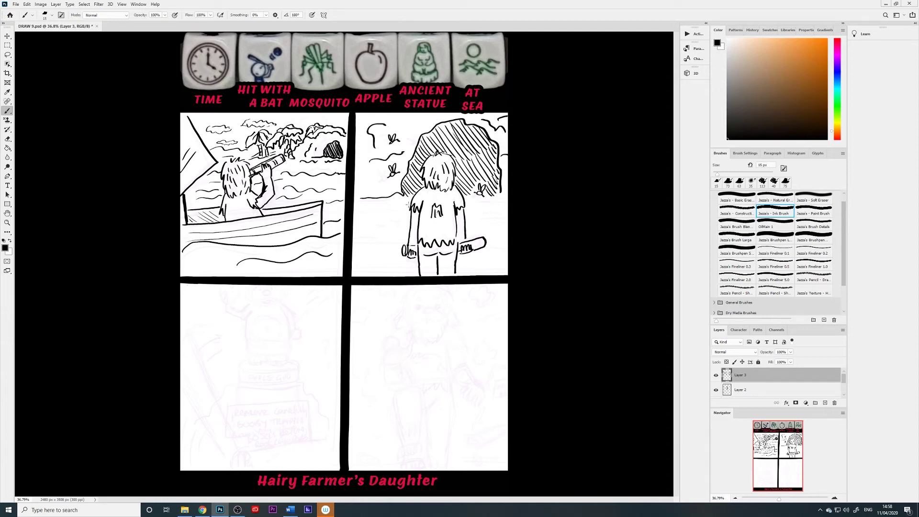
drag(472, 200, 504, 195)
Step: Add three more mosquitoes around the figure in the second panel
drag(386, 218, 396, 215)
mouse_move(488, 214)
mouse_down()
mouse_move(492, 207)
mouse_move(484, 217)
mouse_up()
mouse_move(364, 186)
mouse_down()
mouse_move(362, 177)
mouse_move(368, 184)
mouse_up()
Step: Add short ground lines to the second panel and finish the figure's hair and ragged trouser hems
drag(359, 244, 397, 243)
drag(367, 263, 402, 259)
drag(470, 262, 505, 261)
drag(487, 230, 500, 229)
mouse_move(439, 187)
mouse_down()
mouse_move(453, 185)
mouse_move(452, 194)
mouse_up()
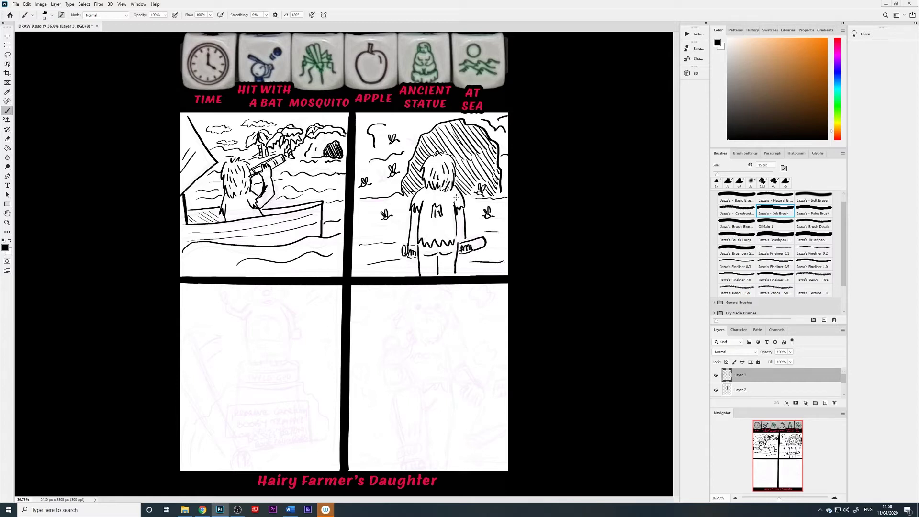
drag(422, 273, 450, 275)
Step: Ink the round-bellied statue holding up an apple in the third panel, including its face, arms and feet
mouse_move(251, 315)
mouse_down()
mouse_move(249, 363)
mouse_move(266, 366)
mouse_move(254, 354)
mouse_move(291, 366)
mouse_move(284, 356)
mouse_move(251, 361)
mouse_move(283, 362)
mouse_move(287, 336)
mouse_move(267, 353)
mouse_move(270, 332)
mouse_move(259, 345)
mouse_move(290, 341)
mouse_move(274, 353)
mouse_move(289, 352)
mouse_move(271, 332)
mouse_move(281, 322)
mouse_move(232, 318)
mouse_move(227, 309)
mouse_move(242, 319)
mouse_move(253, 308)
mouse_move(243, 293)
mouse_move(228, 310)
mouse_move(234, 291)
mouse_move(220, 297)
mouse_move(235, 298)
mouse_move(239, 287)
mouse_move(269, 307)
mouse_move(278, 300)
mouse_move(263, 302)
mouse_move(273, 299)
mouse_move(257, 295)
mouse_move(265, 286)
mouse_move(250, 295)
mouse_move(273, 287)
mouse_move(281, 295)
mouse_move(269, 310)
mouse_move(301, 338)
mouse_up()
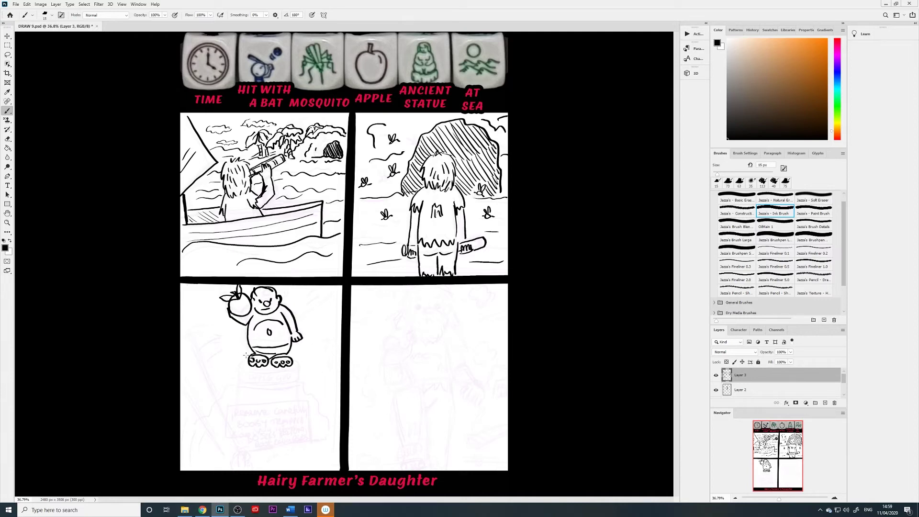
mouse_move(248, 367)
mouse_down()
mouse_move(239, 368)
mouse_move(251, 369)
mouse_move(247, 358)
mouse_move(299, 367)
mouse_move(268, 372)
mouse_move(301, 365)
mouse_up()
drag(247, 317, 244, 320)
drag(262, 290, 276, 293)
Step: Ink the round pedestal beneath the statue and hatch its lower band
drag(240, 365, 242, 387)
drag(301, 367, 301, 385)
drag(240, 386, 303, 385)
drag(240, 378, 299, 376)
drag(240, 377, 242, 388)
drag(299, 385, 302, 375)
mouse_move(243, 382)
mouse_down()
mouse_move(289, 385)
mouse_move(298, 365)
mouse_up()
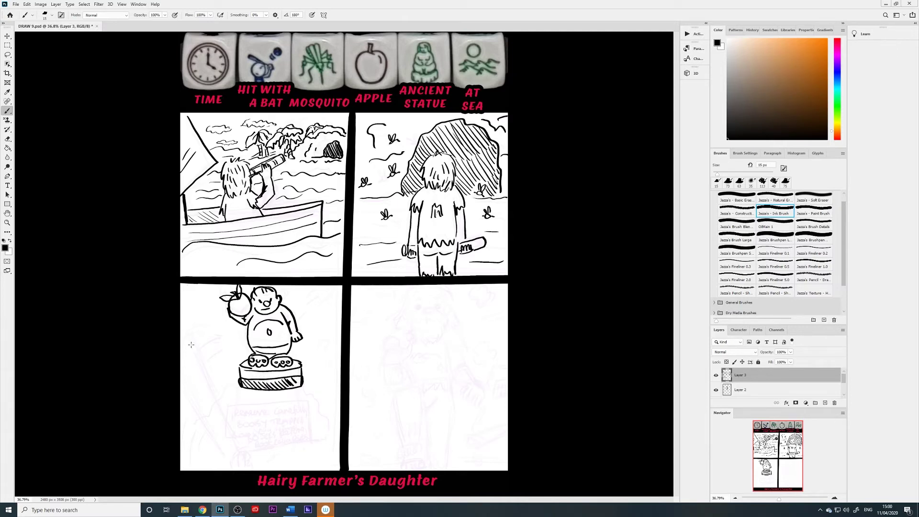
Step: Ink the hand swinging a large bat beside the statue, with curved motion lines and wood grain
mouse_move(190, 339)
mouse_down()
mouse_move(240, 461)
mouse_move(257, 471)
mouse_move(229, 464)
mouse_up()
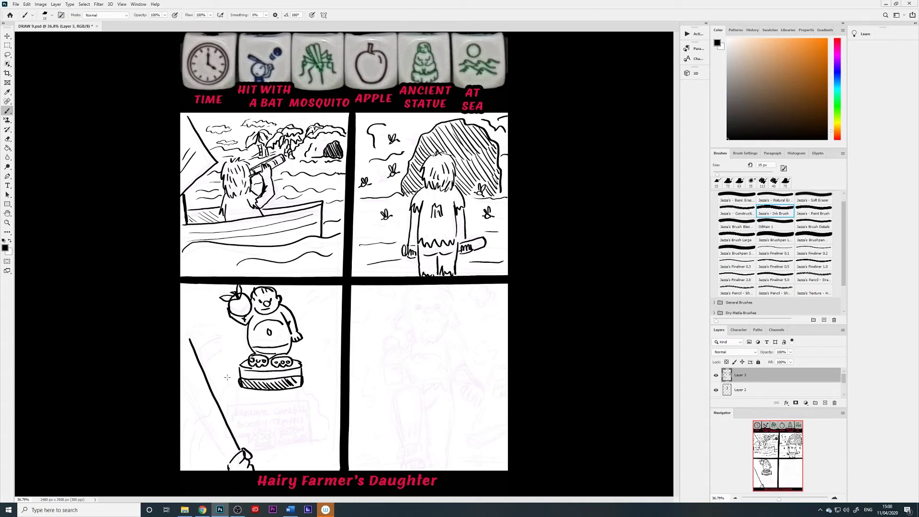
drag(228, 459, 187, 337)
mouse_move(190, 418)
mouse_down()
mouse_move(186, 453)
mouse_move(195, 458)
mouse_up()
mouse_move(206, 364)
mouse_down()
mouse_move(233, 331)
mouse_move(240, 342)
mouse_up()
mouse_move(182, 325)
mouse_down()
mouse_move(187, 362)
mouse_move(232, 447)
mouse_up()
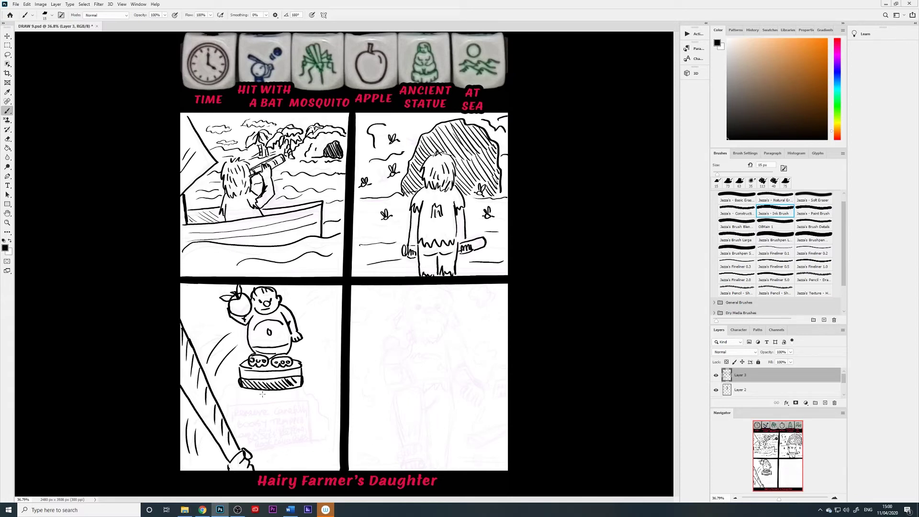
Step: Ink the rocky ledge around the pedestal and add rough rock marks to the cave wall in the third panel
drag(216, 387, 234, 378)
drag(307, 381, 339, 396)
mouse_move(315, 321)
mouse_down()
mouse_move(328, 337)
mouse_move(316, 303)
mouse_up()
drag(194, 321, 218, 337)
Step: Outline a rectangular sign below the pedestal and hand-letter "GOD OF APPLES" and "THIS IDOL IS" on it
mouse_move(254, 400)
mouse_down()
mouse_move(306, 394)
mouse_move(315, 453)
mouse_move(250, 457)
mouse_move(222, 403)
mouse_move(222, 415)
mouse_up()
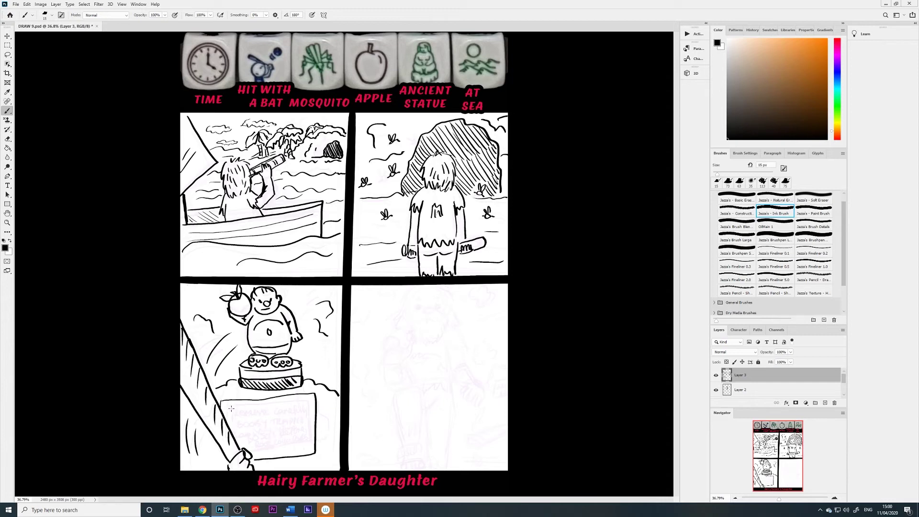
drag(234, 407, 292, 413)
drag(297, 405, 293, 414)
drag(229, 421, 242, 429)
mouse_move(249, 420)
mouse_down()
mouse_move(245, 428)
mouse_move(284, 426)
mouse_up()
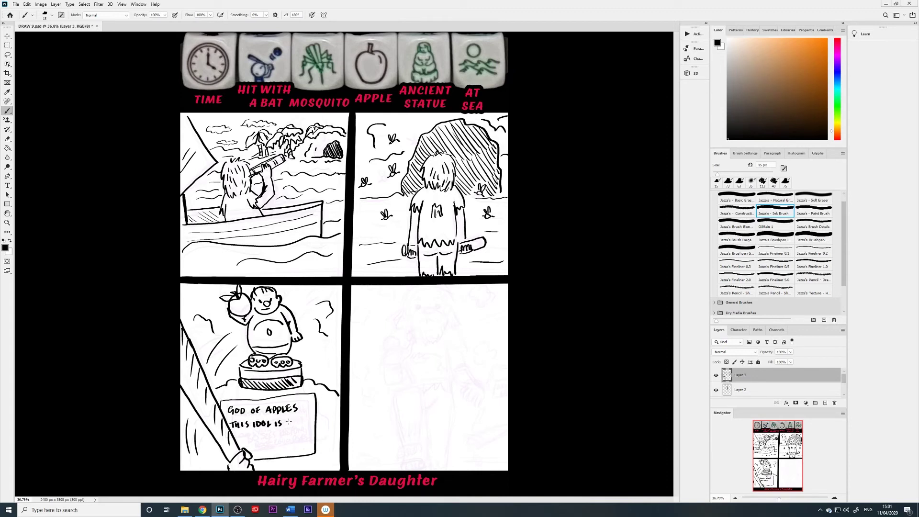
Step: Complete the sign's lettering with "Booby trapped - on removal you've 30secs before the cave colapses" and add nails in its upper corners
mouse_move(286, 417)
mouse_down()
mouse_move(290, 427)
mouse_move(311, 425)
mouse_up()
drag(233, 432, 237, 439)
mouse_move(241, 435)
mouse_down()
mouse_move(263, 440)
mouse_move(314, 424)
mouse_up()
drag(248, 447, 315, 436)
mouse_move(251, 453)
mouse_down()
mouse_move(308, 450)
mouse_move(329, 417)
mouse_move(314, 460)
mouse_up()
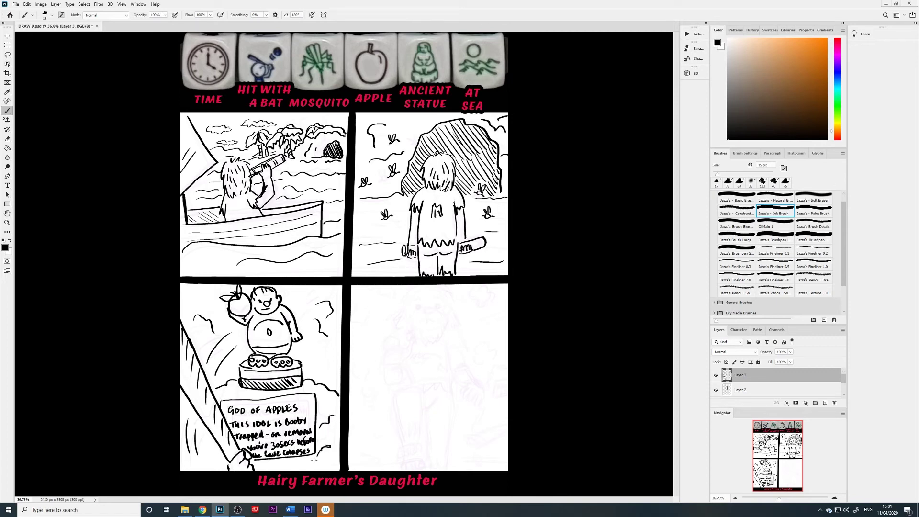
drag(308, 403, 309, 402)
drag(226, 404, 225, 405)
Step: Ink the figure's face, beard and shaggy hair in the fourth panel
mouse_move(425, 316)
mouse_down()
mouse_move(432, 312)
mouse_move(407, 324)
mouse_up()
mouse_move(440, 317)
mouse_down()
mouse_move(449, 317)
mouse_move(416, 331)
mouse_move(443, 321)
mouse_move(425, 346)
mouse_move(439, 339)
mouse_up()
mouse_move(426, 287)
mouse_down()
mouse_move(412, 291)
mouse_move(392, 330)
mouse_move(402, 333)
mouse_move(411, 302)
mouse_move(428, 296)
mouse_move(455, 307)
mouse_move(459, 320)
mouse_move(446, 327)
mouse_up()
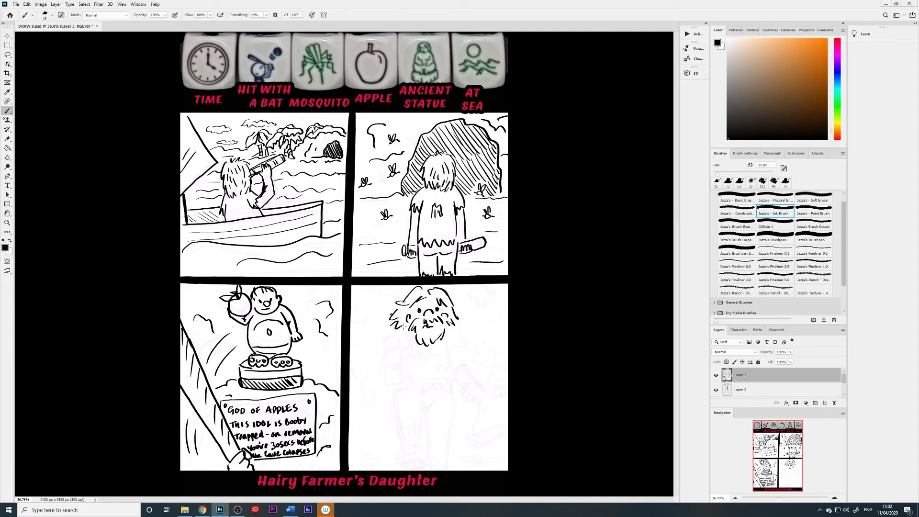
Step: Ink the small apple-holding idol gripped in the figure's hand in the fourth panel, and touch up the statue's face in the third
mouse_move(383, 369)
mouse_down()
mouse_move(396, 366)
mouse_move(396, 356)
mouse_move(394, 372)
mouse_move(381, 367)
mouse_move(386, 382)
mouse_move(403, 384)
mouse_move(392, 339)
mouse_move(397, 345)
mouse_move(372, 351)
mouse_move(377, 345)
mouse_up()
key(ctrl+z)
mouse_move(400, 357)
mouse_down()
mouse_move(401, 367)
mouse_move(394, 348)
mouse_move(401, 367)
mouse_move(387, 373)
mouse_move(402, 366)
mouse_move(395, 347)
mouse_up()
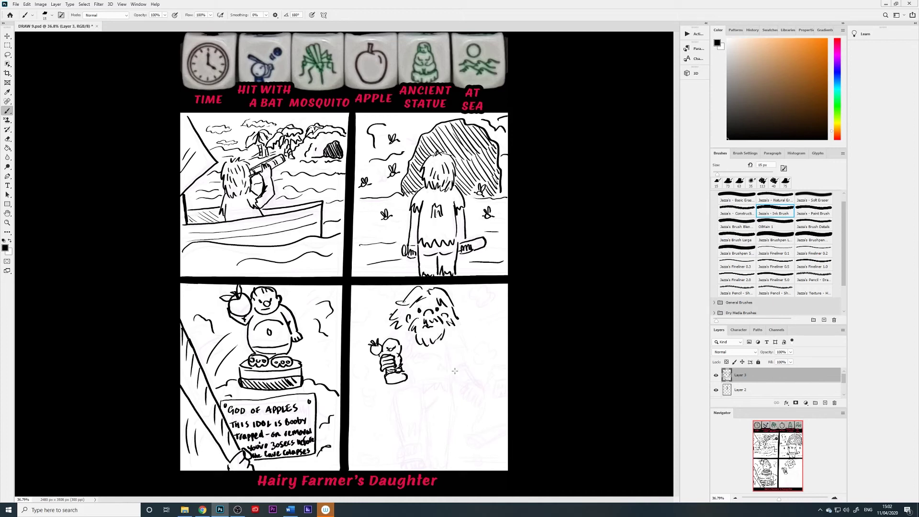
drag(256, 295, 268, 297)
Step: Ink the fourth panel figure's torso, hanging arm, torn trousers, legs and feet
mouse_move(452, 330)
mouse_down()
mouse_move(461, 370)
mouse_move(468, 365)
mouse_move(481, 389)
mouse_move(469, 386)
mouse_move(465, 398)
mouse_move(476, 391)
mouse_move(469, 401)
mouse_move(476, 394)
mouse_move(474, 406)
mouse_move(480, 395)
mouse_move(481, 403)
mouse_move(482, 390)
mouse_move(472, 377)
mouse_move(456, 377)
mouse_move(471, 384)
mouse_move(450, 358)
mouse_move(455, 388)
mouse_up()
mouse_move(392, 390)
mouse_down()
mouse_move(400, 428)
mouse_move(419, 423)
mouse_move(421, 392)
mouse_move(429, 405)
mouse_move(427, 397)
mouse_move(428, 440)
mouse_move(443, 445)
mouse_move(452, 392)
mouse_move(425, 387)
mouse_move(454, 380)
mouse_up()
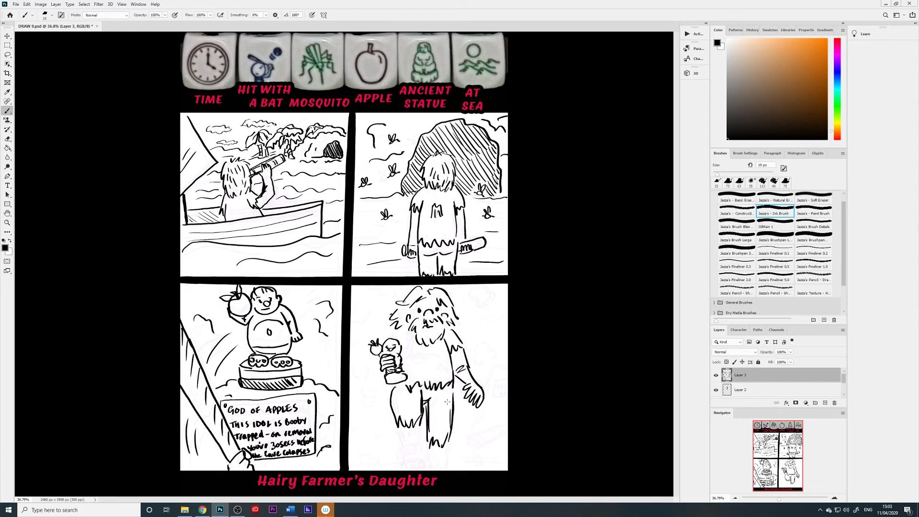
mouse_move(400, 429)
mouse_down()
mouse_move(407, 450)
mouse_move(419, 447)
mouse_move(431, 469)
mouse_move(447, 456)
mouse_move(445, 466)
mouse_up()
mouse_move(401, 447)
mouse_down()
mouse_move(406, 473)
mouse_move(424, 468)
mouse_up()
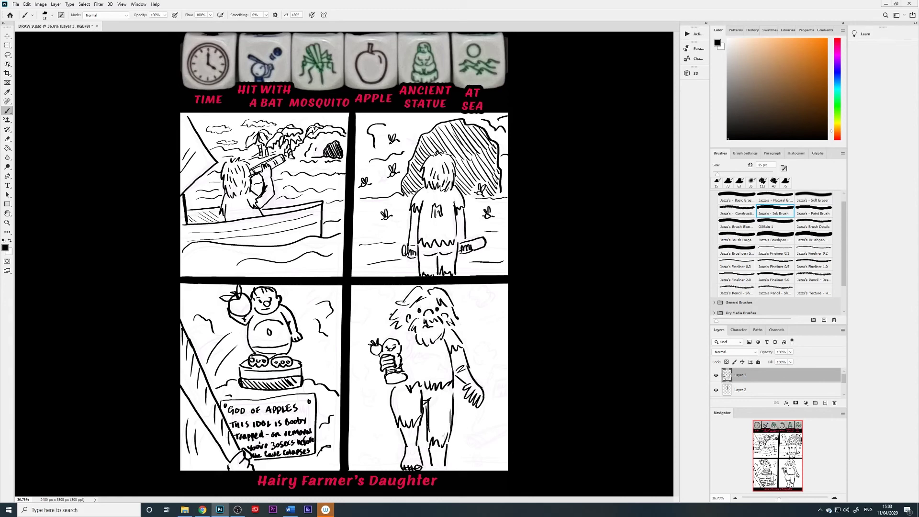
Step: Add tears and creases to the trousers, a chest line and arm details to the fourth panel figure
drag(433, 412, 445, 421)
drag(441, 398, 444, 413)
drag(398, 392, 405, 406)
drag(414, 360, 443, 361)
drag(392, 333, 400, 341)
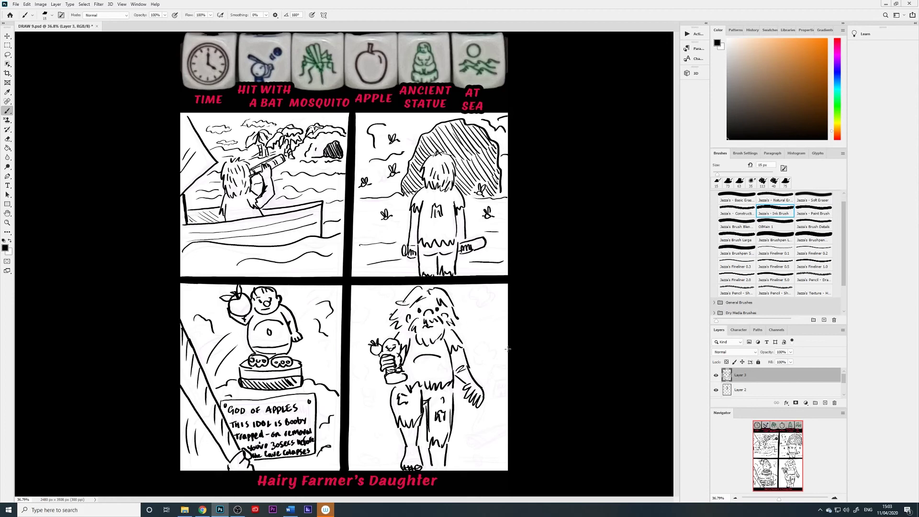
Step: Ink the discarded bat, rocks and ground lines in the fourth panel, with shaded boulders falling around the figure
mouse_move(484, 303)
mouse_down()
mouse_move(474, 317)
mouse_move(493, 331)
mouse_move(483, 302)
mouse_up()
mouse_move(465, 439)
mouse_down()
mouse_move(471, 450)
mouse_move(493, 429)
mouse_move(483, 444)
mouse_move(507, 418)
mouse_up()
mouse_move(499, 363)
mouse_down()
mouse_move(471, 425)
mouse_move(496, 396)
mouse_move(508, 399)
mouse_move(501, 356)
mouse_up()
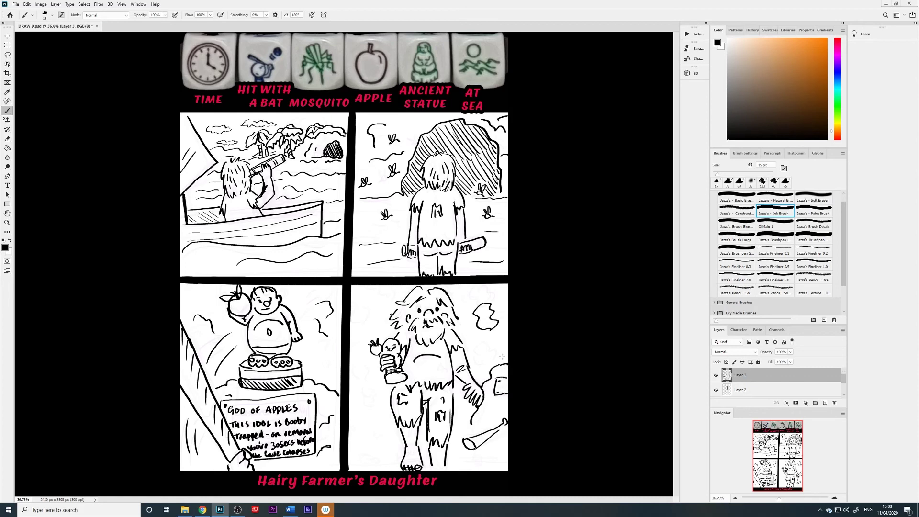
mouse_move(483, 318)
mouse_down()
mouse_move(487, 334)
mouse_move(497, 321)
mouse_up()
mouse_move(366, 311)
mouse_down()
mouse_move(380, 324)
mouse_move(385, 313)
mouse_move(369, 300)
mouse_move(361, 320)
mouse_move(374, 327)
mouse_move(384, 307)
mouse_up()
mouse_move(363, 392)
mouse_down()
mouse_move(374, 403)
mouse_move(356, 402)
mouse_move(366, 385)
mouse_up()
mouse_move(366, 462)
mouse_down()
mouse_move(416, 449)
mouse_move(446, 471)
mouse_move(512, 437)
mouse_move(492, 438)
mouse_move(507, 406)
mouse_move(489, 405)
mouse_up()
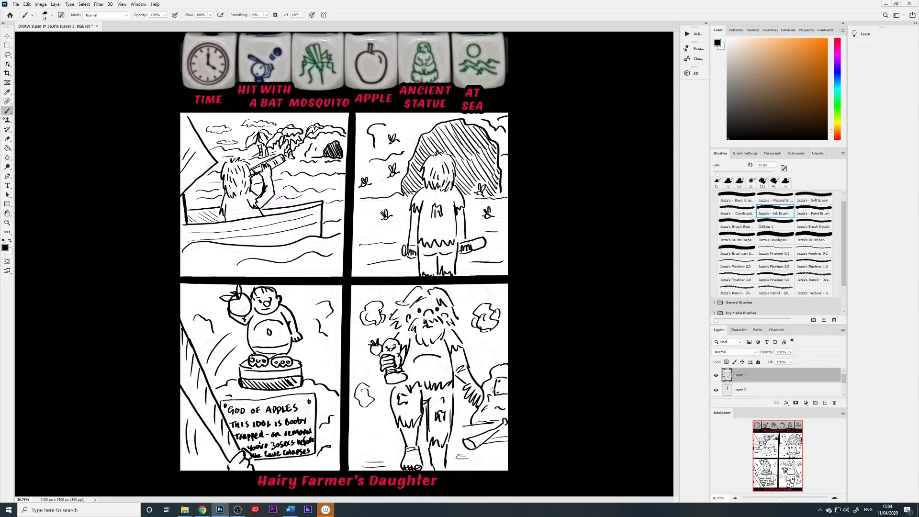
Step: Add smaller falling rocks around the fourth panel and sign it in the lower right corner
mouse_move(388, 423)
mouse_down()
mouse_move(383, 411)
mouse_move(377, 429)
mouse_move(396, 427)
mouse_up()
mouse_move(461, 290)
mouse_down()
mouse_move(493, 283)
mouse_move(482, 293)
mouse_up()
drag(500, 346, 494, 349)
mouse_move(355, 299)
mouse_down()
mouse_move(358, 290)
mouse_move(360, 307)
mouse_up()
drag(498, 468, 507, 462)
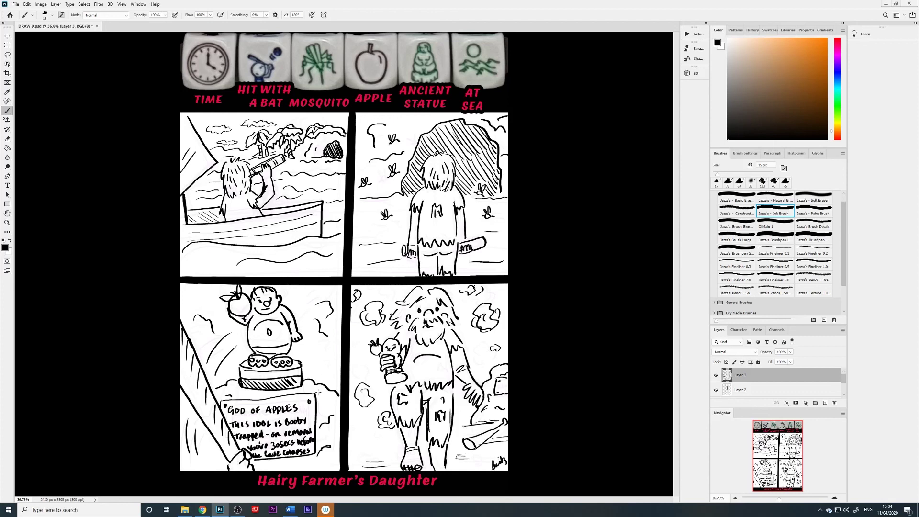
Step: Add more rock marks to the third panel's cave wall and hatch shading along the edge of the bat
drag(317, 356, 329, 361)
drag(205, 297, 179, 296)
drag(184, 333, 234, 444)
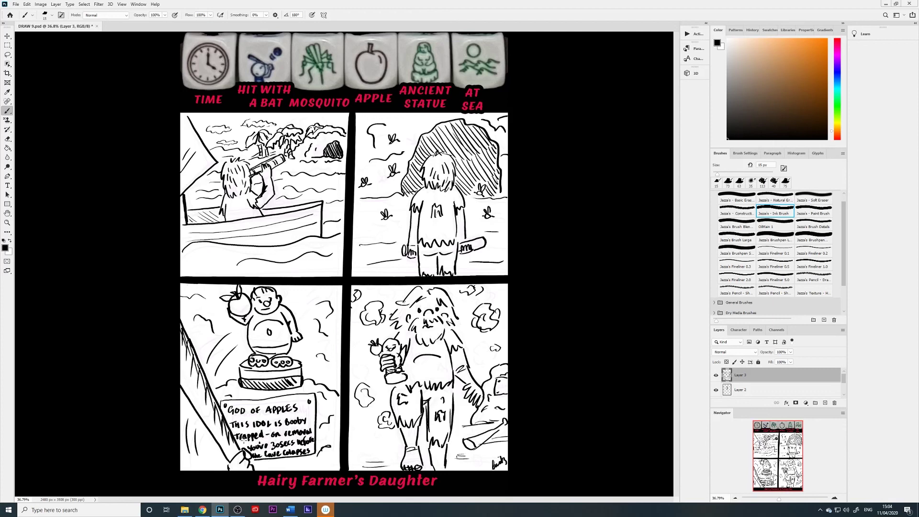
Step: Add extra wave lines to the first panel's sea and ground texture marks to the second panel
drag(188, 263, 218, 259)
drag(362, 214, 404, 207)
drag(401, 267, 410, 263)
drag(292, 166, 326, 165)
drag(376, 206, 390, 204)
Step: Cross-hatch the cave entrance in the second panel and shade the figure's clothing and bat
mouse_move(400, 197)
mouse_down()
mouse_move(440, 130)
mouse_move(428, 154)
mouse_up()
mouse_move(472, 126)
mouse_down()
mouse_move(440, 153)
mouse_move(464, 169)
mouse_move(467, 189)
mouse_move(488, 190)
mouse_move(467, 191)
mouse_move(458, 167)
mouse_move(438, 157)
mouse_move(435, 165)
mouse_move(450, 168)
mouse_up()
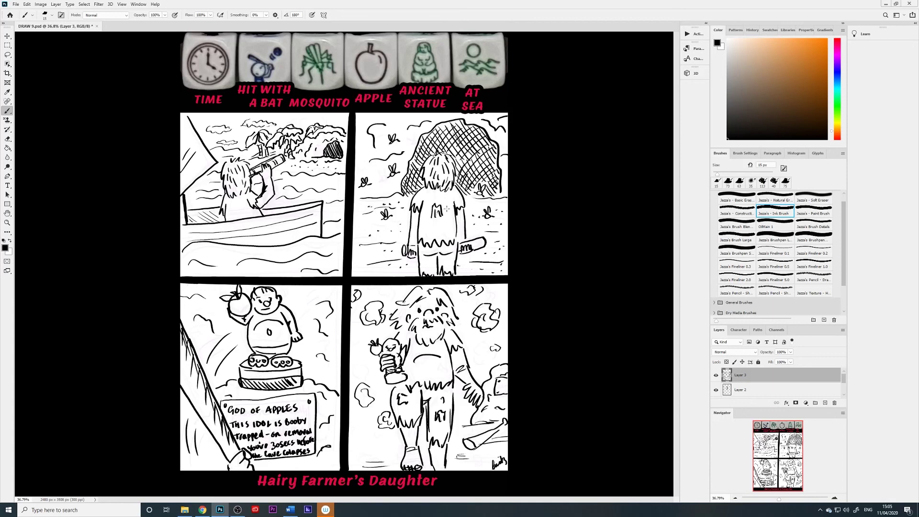
mouse_move(426, 209)
mouse_down()
mouse_move(420, 235)
mouse_move(457, 231)
mouse_move(459, 242)
mouse_move(456, 234)
mouse_move(485, 247)
mouse_up()
mouse_move(482, 238)
mouse_down()
mouse_move(484, 246)
mouse_move(481, 235)
mouse_up()
drag(460, 242, 480, 237)
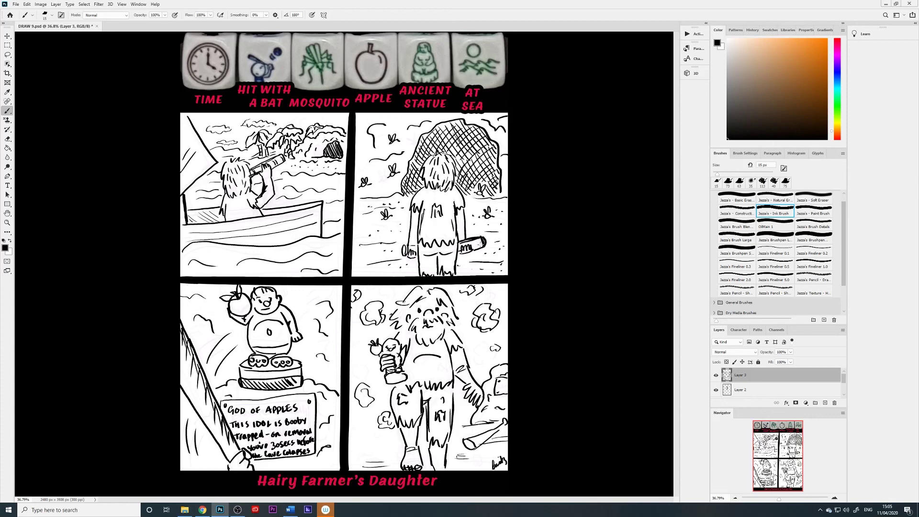